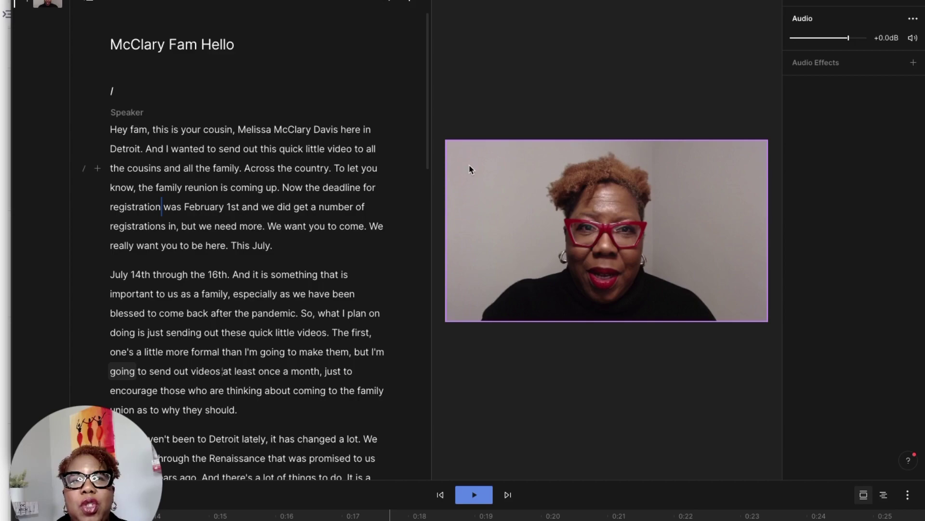
scroll(233, 210, down, 15)
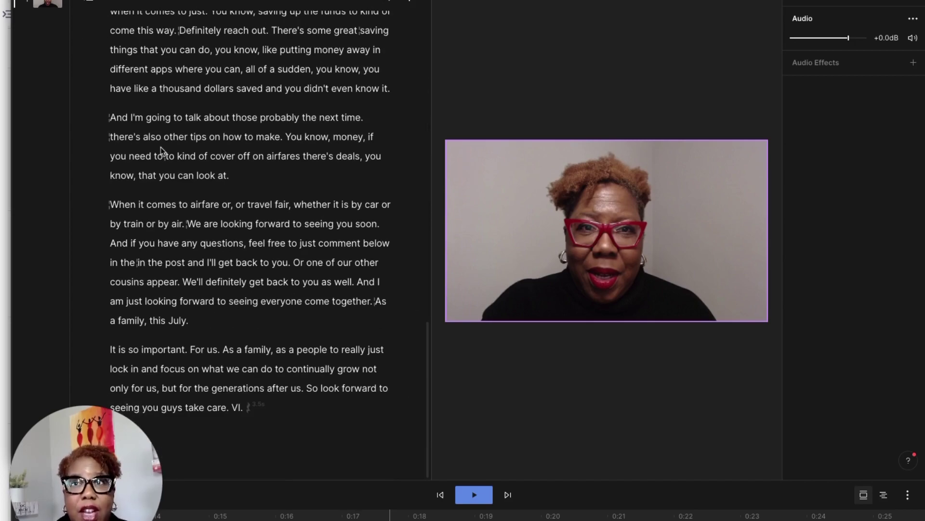
scroll(169, 149, up, 15)
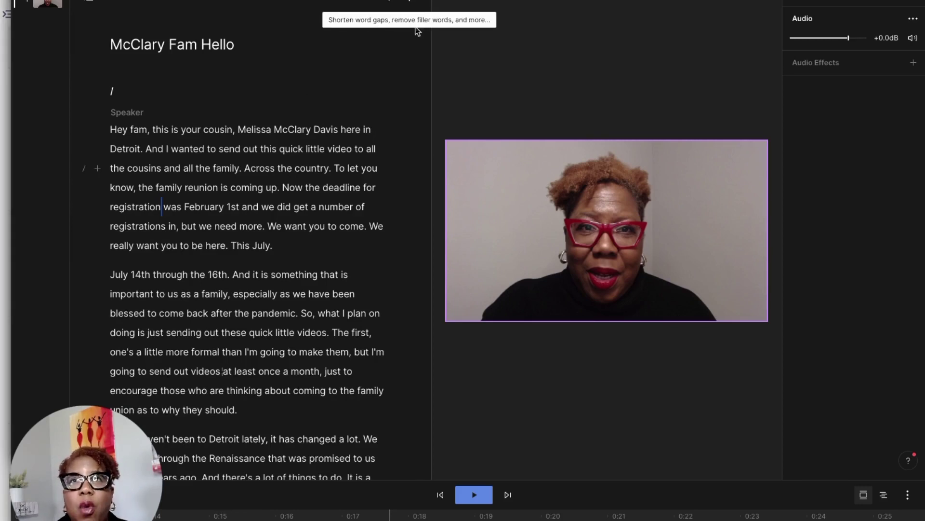
Delete the transcript text from 'February 1st' through 'This July.' so the paragraph ends at 'registration was'
click(411, 2)
click(410, 1)
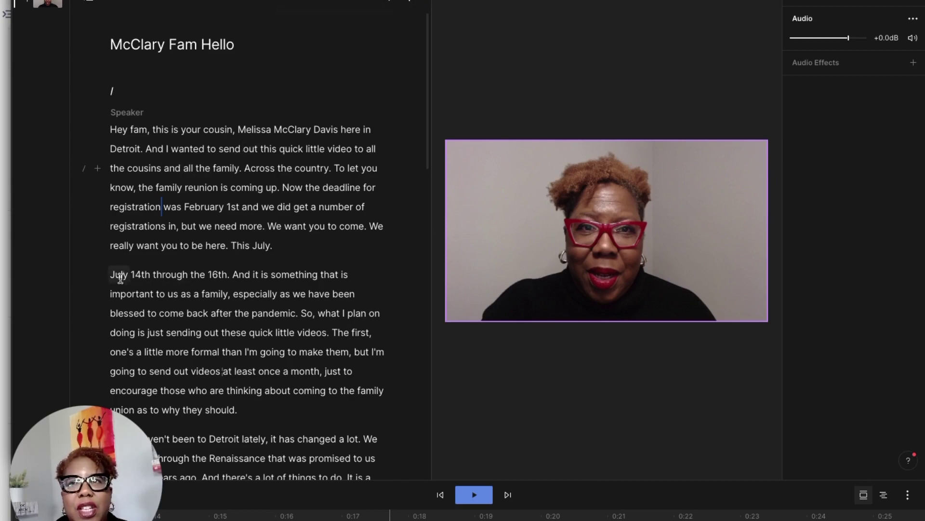
click(181, 206)
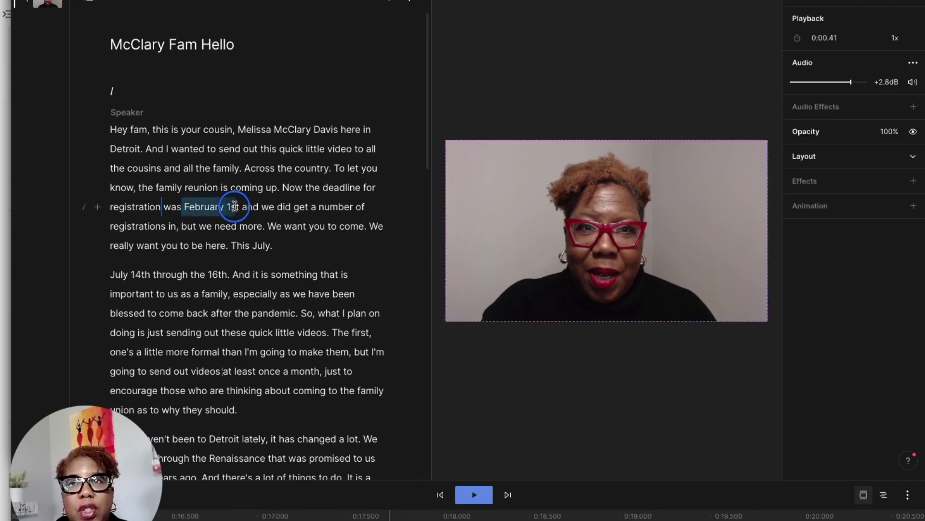
drag(235, 207, 280, 243)
click(184, 208)
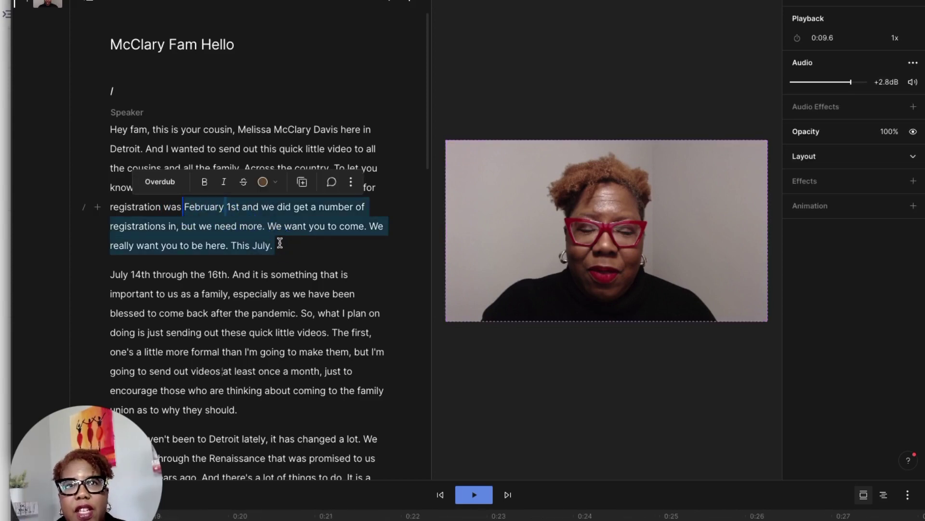
key(BackSpace)
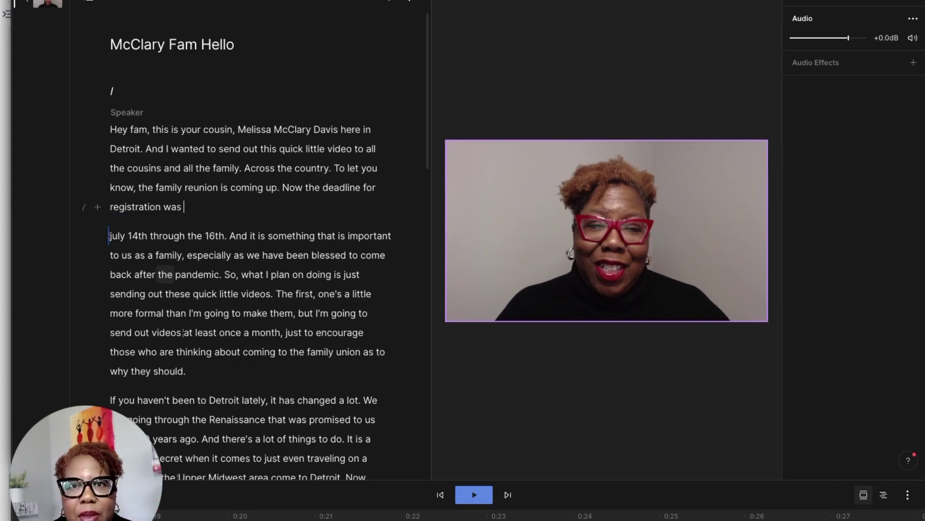
Copy the 'There's lots of things…' paragraph and paste it as a new paragraph after 'registration was'
scroll(277, 233, down, 3)
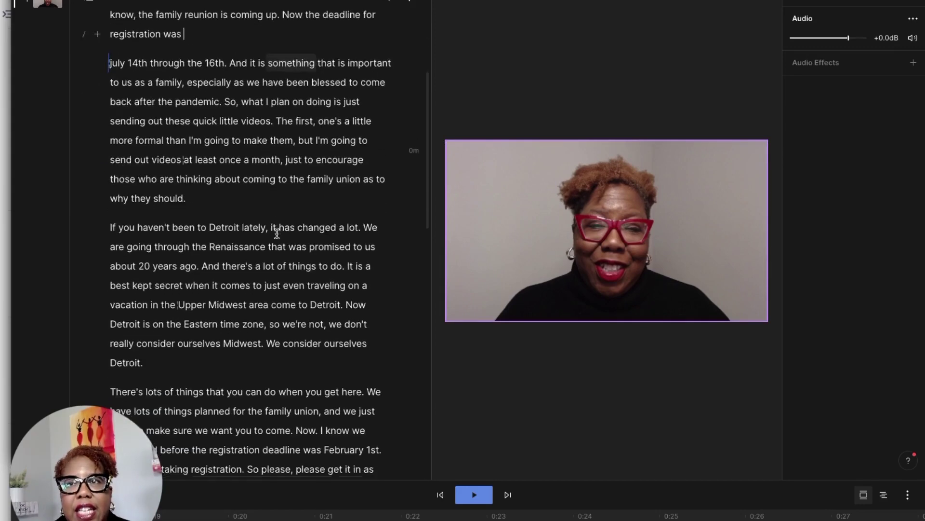
scroll(277, 234, down, 3)
drag(113, 222, 209, 320)
key(ctrl+c)
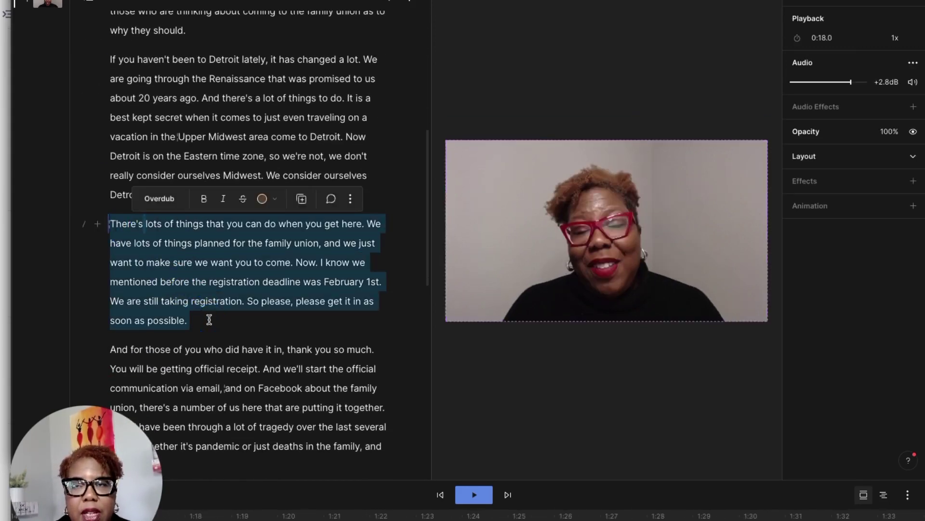
scroll(210, 270, up, 5)
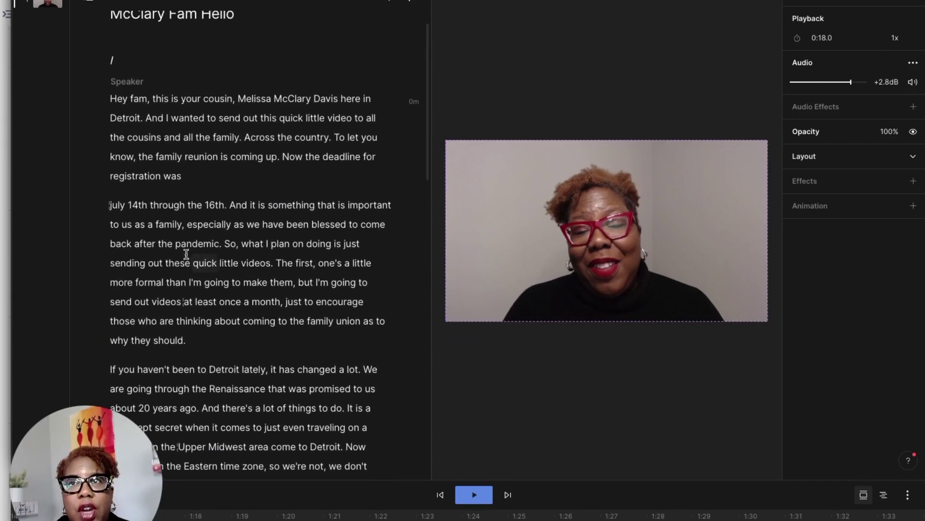
click(192, 179)
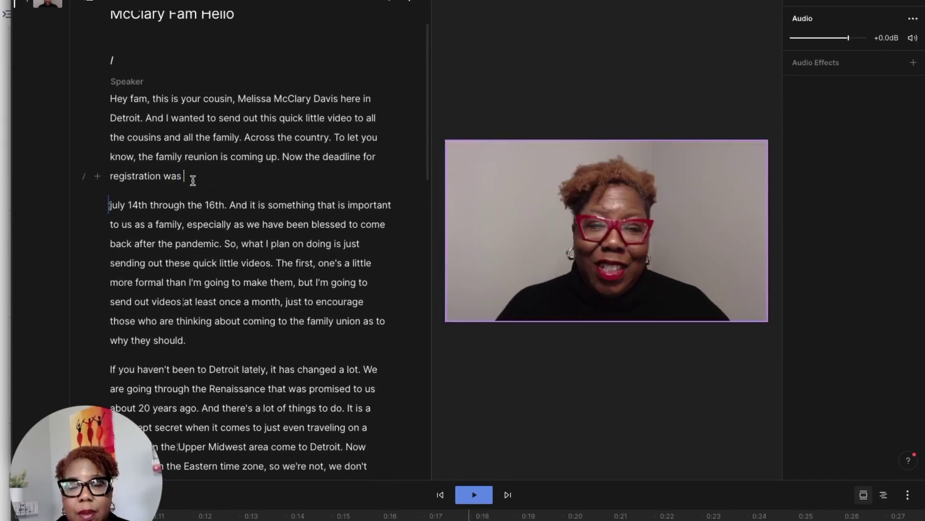
key(Return)
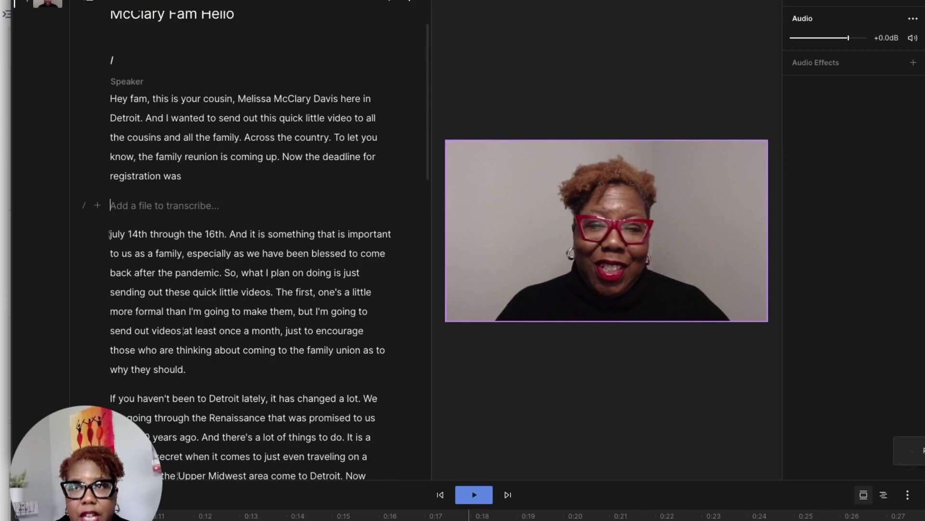
key(ctrl+v)
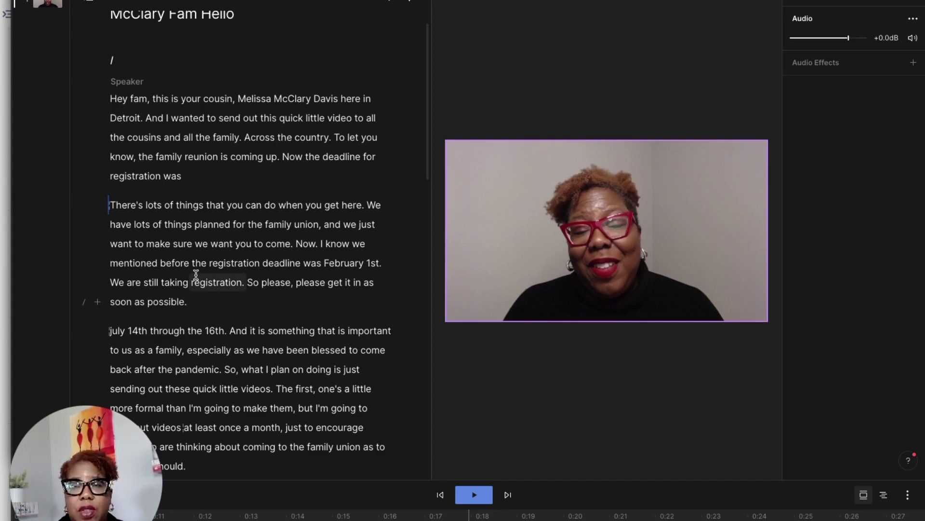
Import the 2.png poll image from Downloads into the scene
click(96, 303)
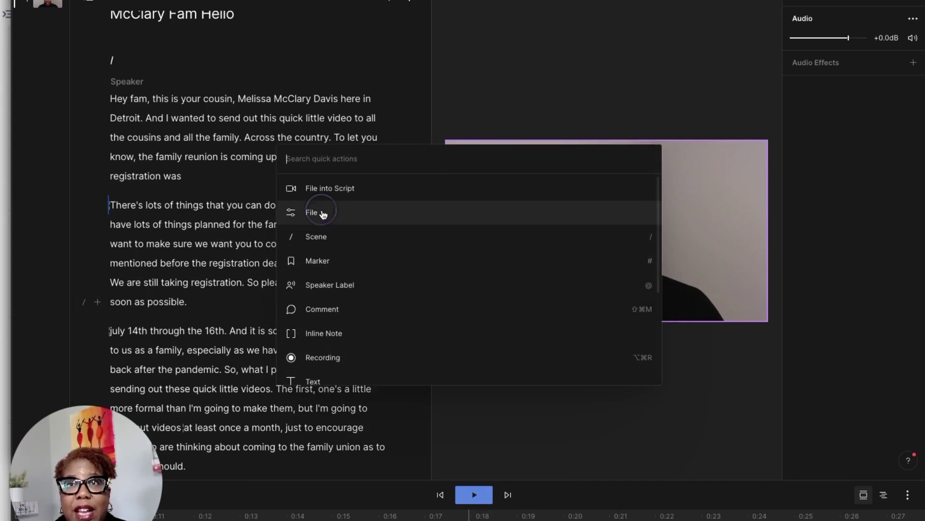
click(313, 213)
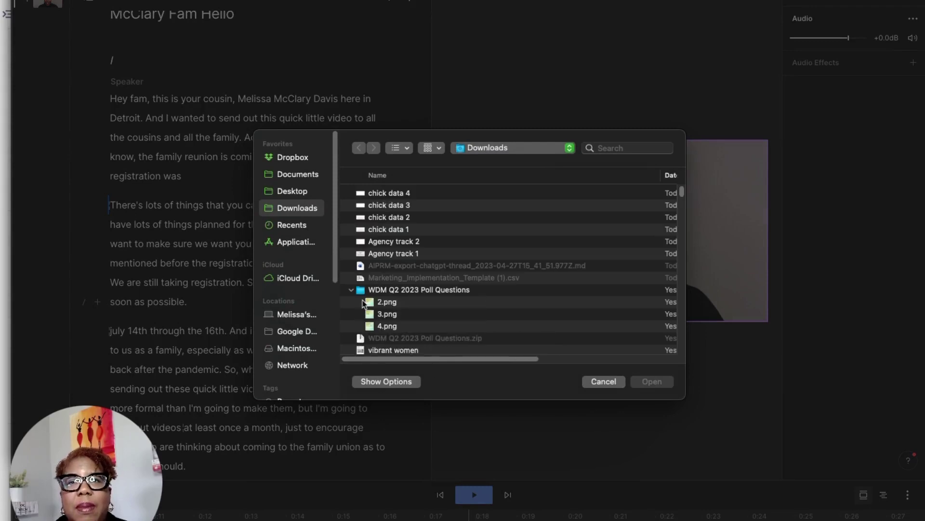
click(381, 302)
click(652, 381)
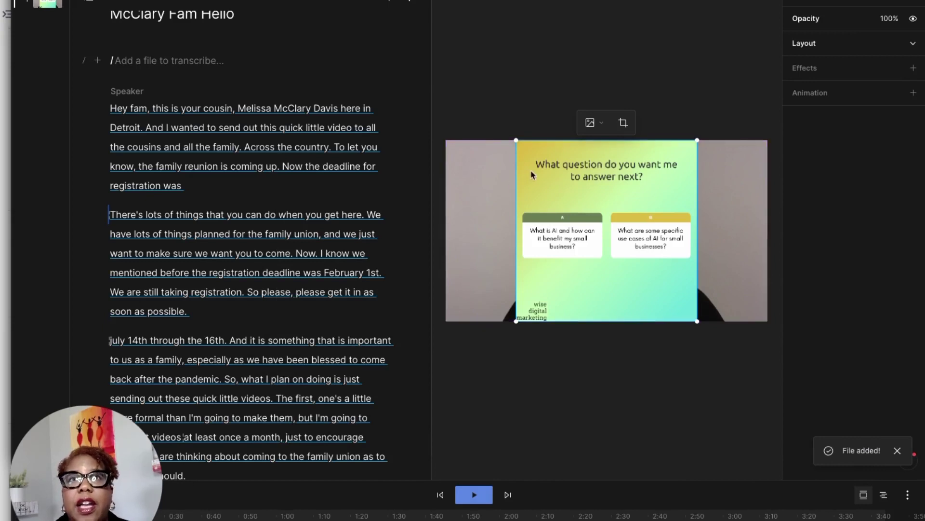
Shrink the poll image and position it at the left middle of the video
drag(583, 171, 514, 170)
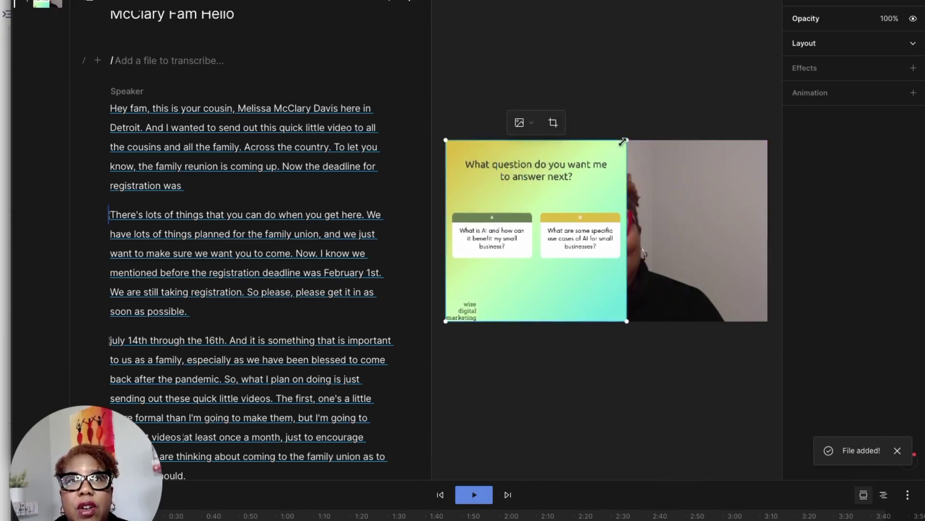
drag(627, 140, 535, 249)
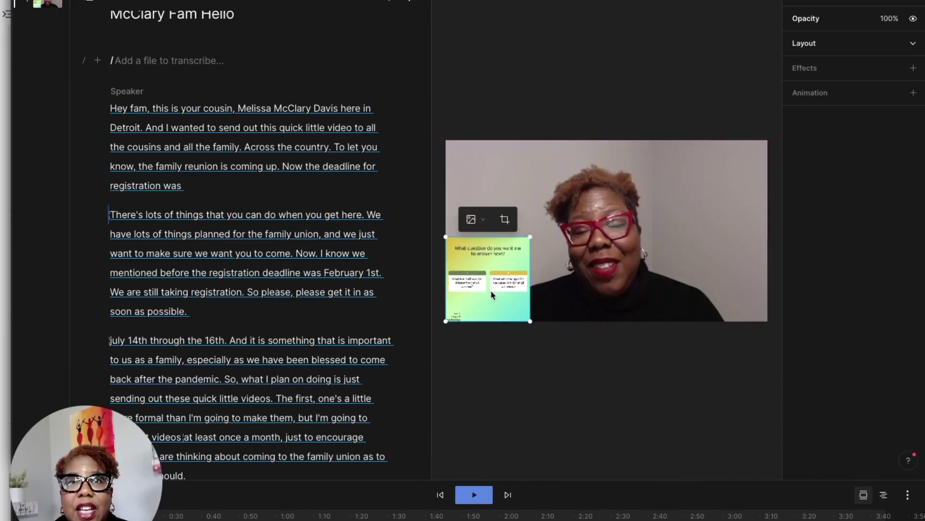
drag(490, 290, 500, 250)
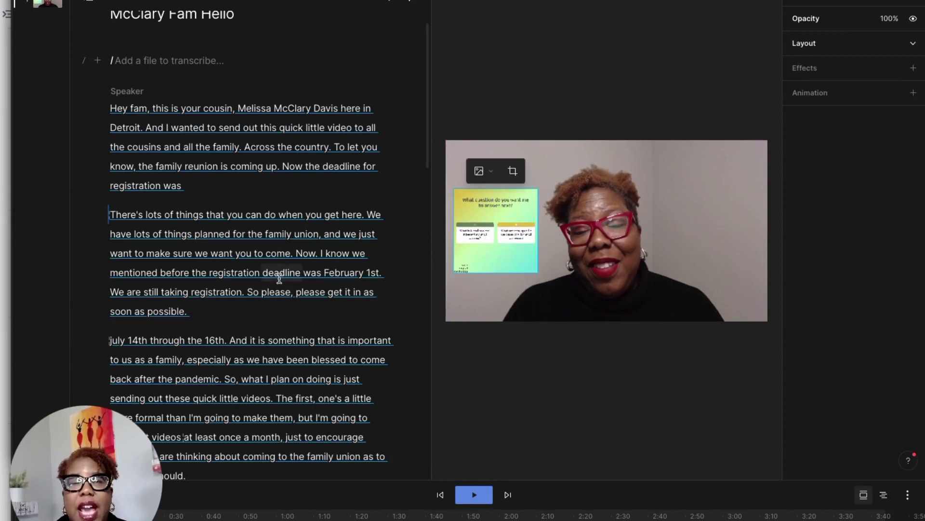
scroll(268, 314, down, 3)
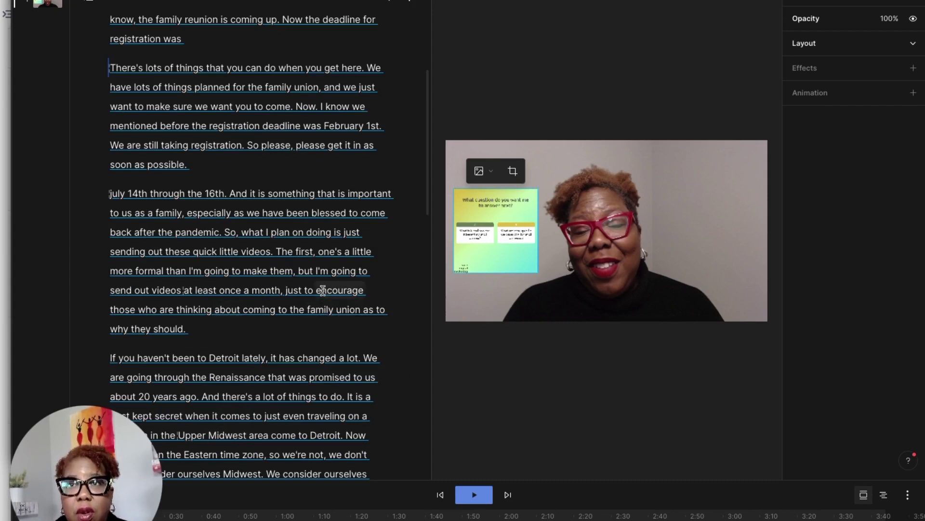
scroll(321, 294, up, 2)
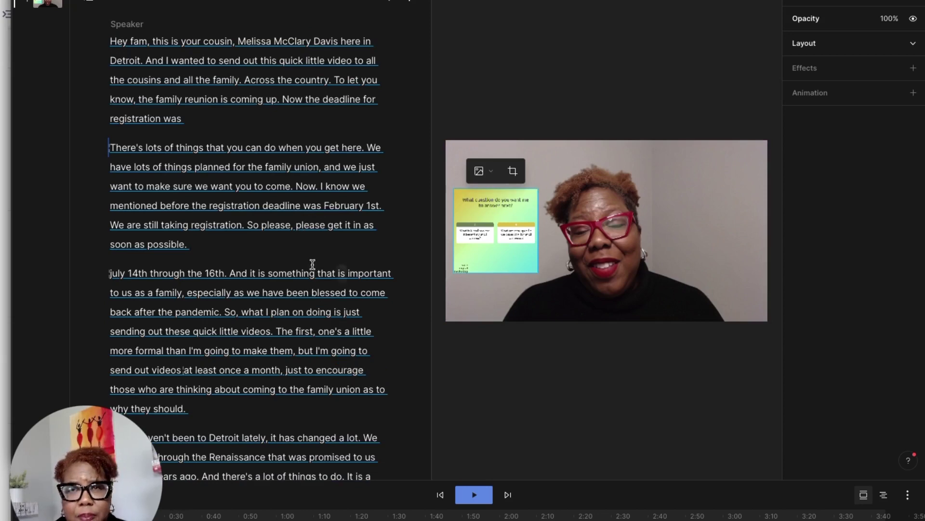
scroll(300, 269, up, 2)
Apply the Outline + yellow caption template and resize the caption box so the text rewraps
click(207, 196)
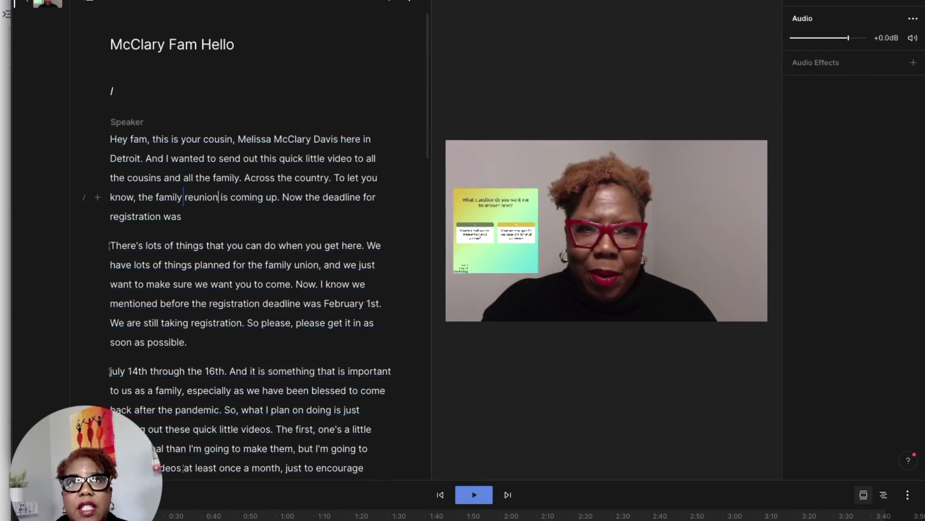
click(511, 1)
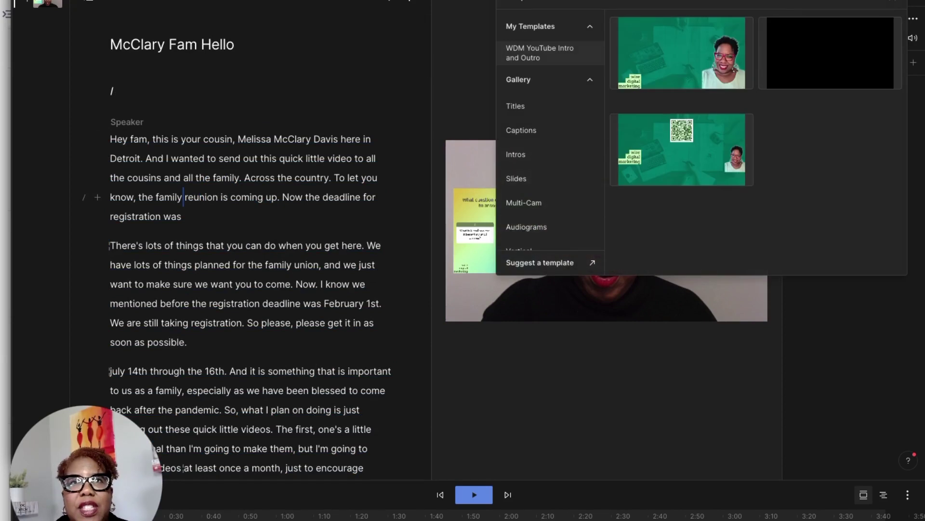
click(531, 131)
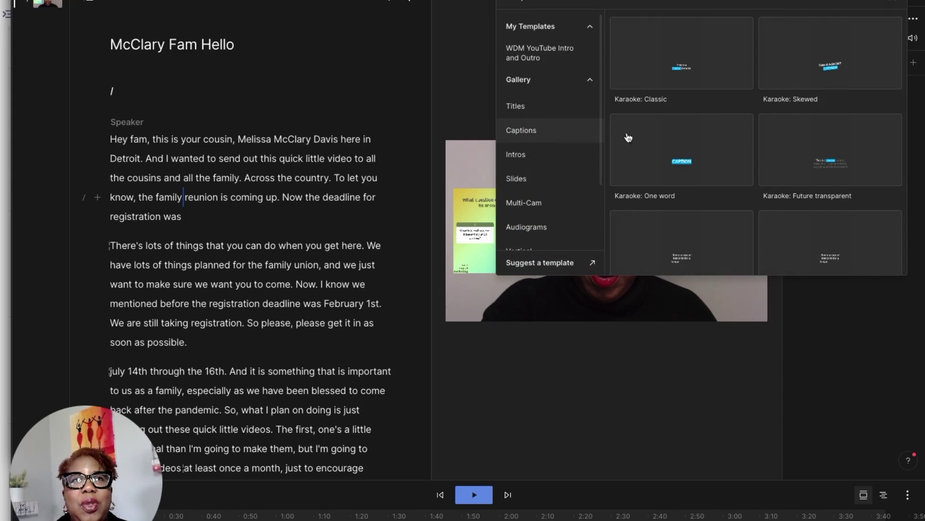
scroll(833, 179, down, 10)
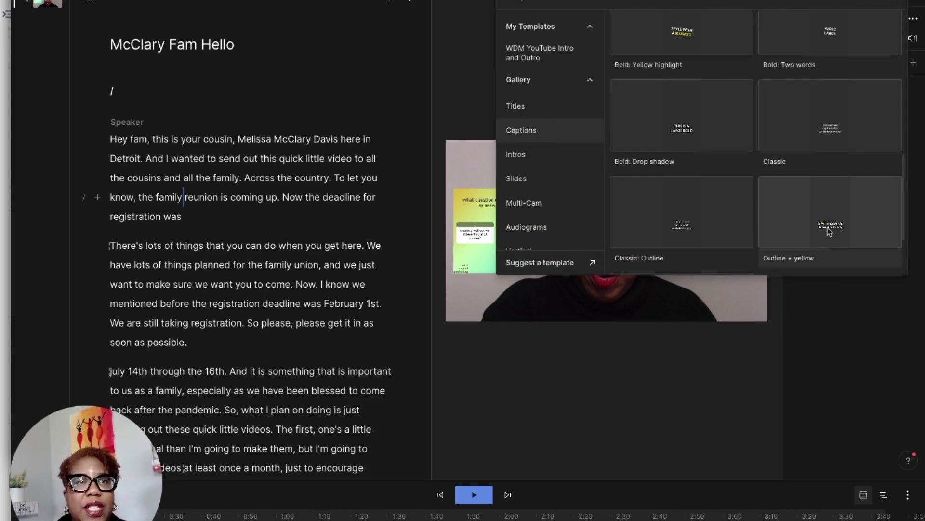
click(829, 225)
drag(529, 253, 587, 291)
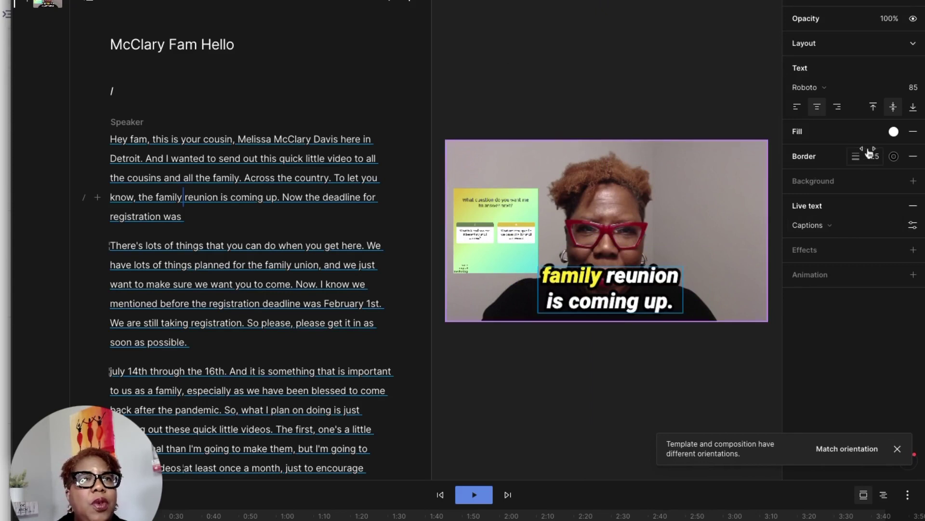
Set the caption font size to 55 and delete the quiz image overlay
click(912, 86)
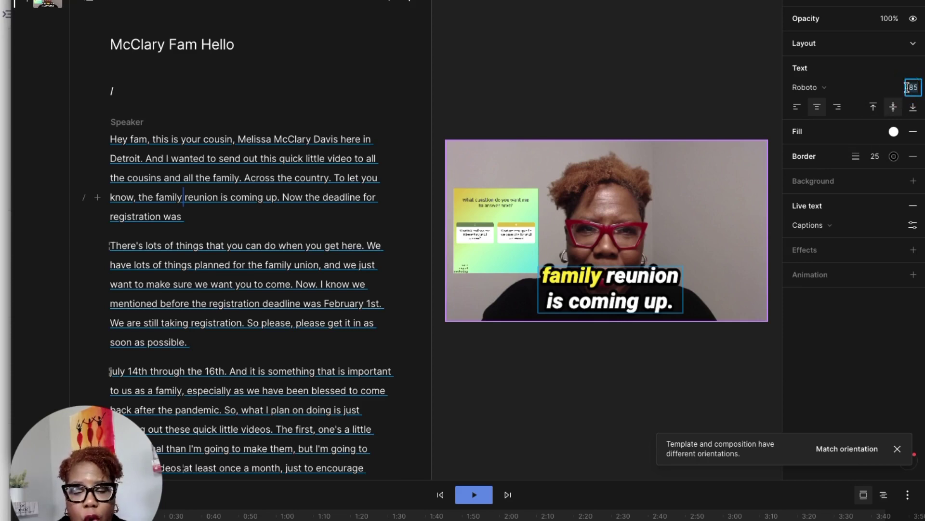
text(55)
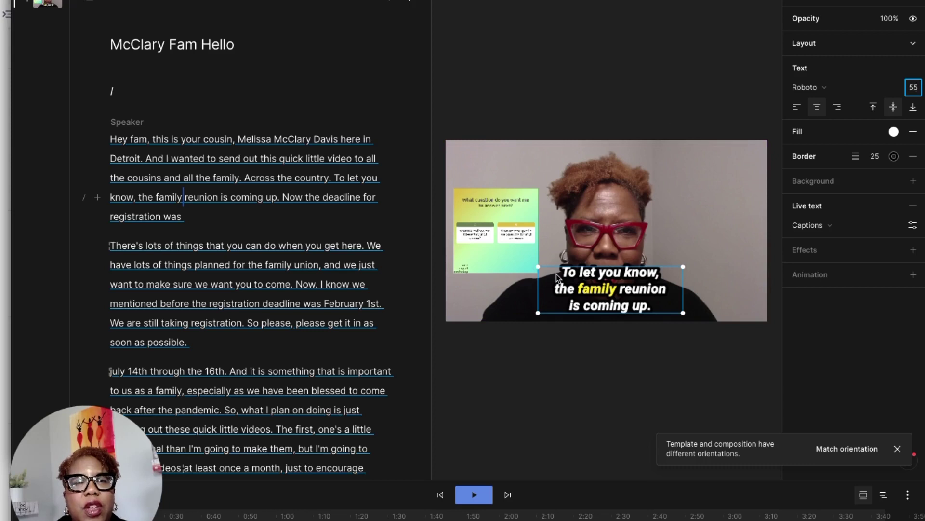
click(503, 221)
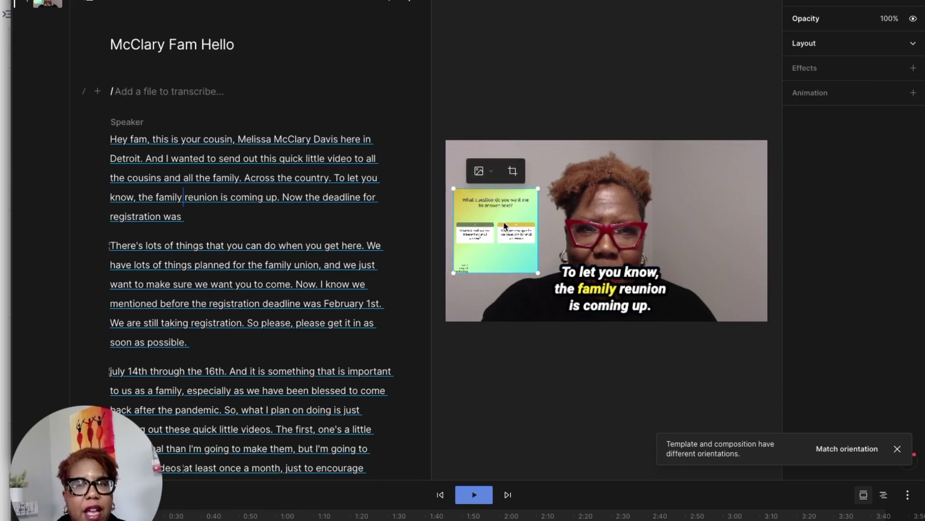
key(Delete)
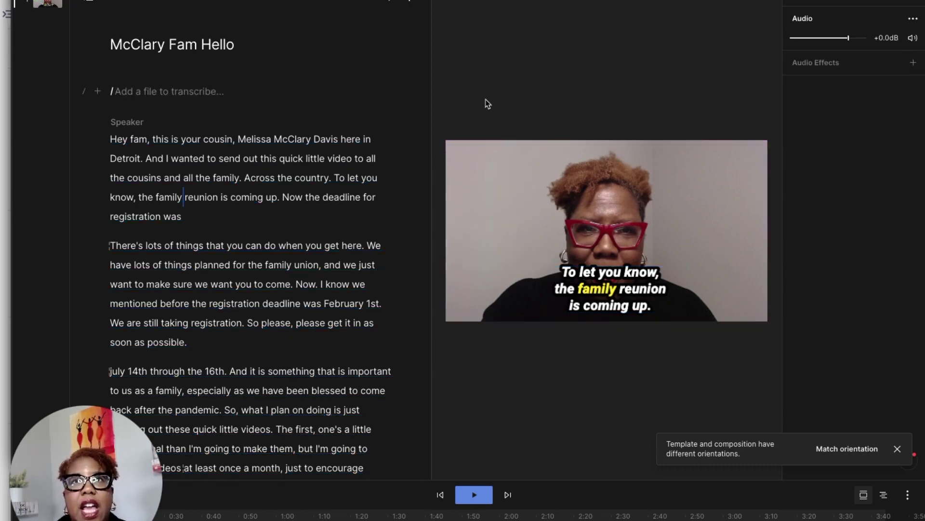
click(462, 1)
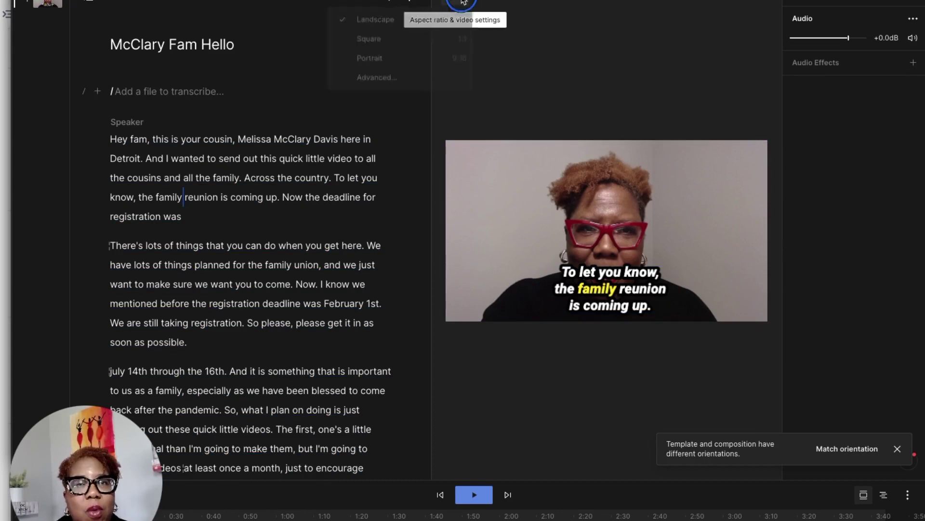
click(354, 60)
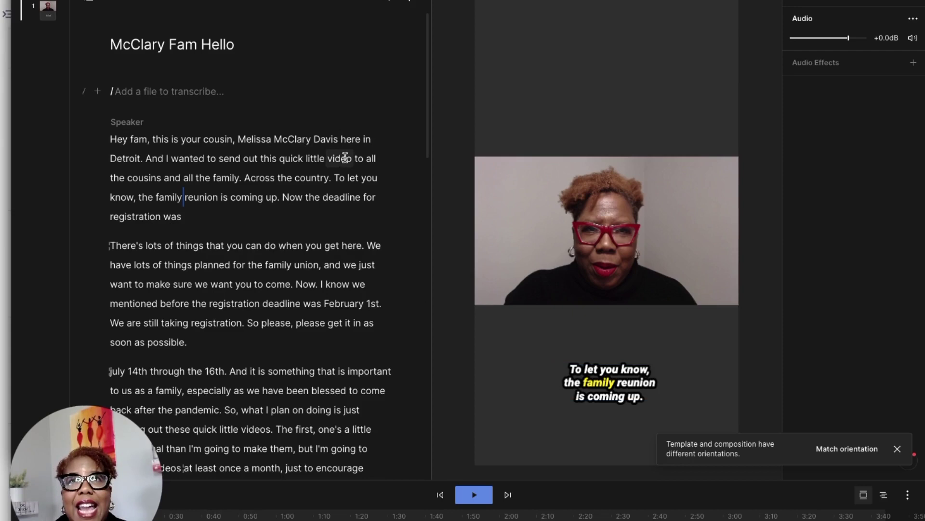
click(410, 3)
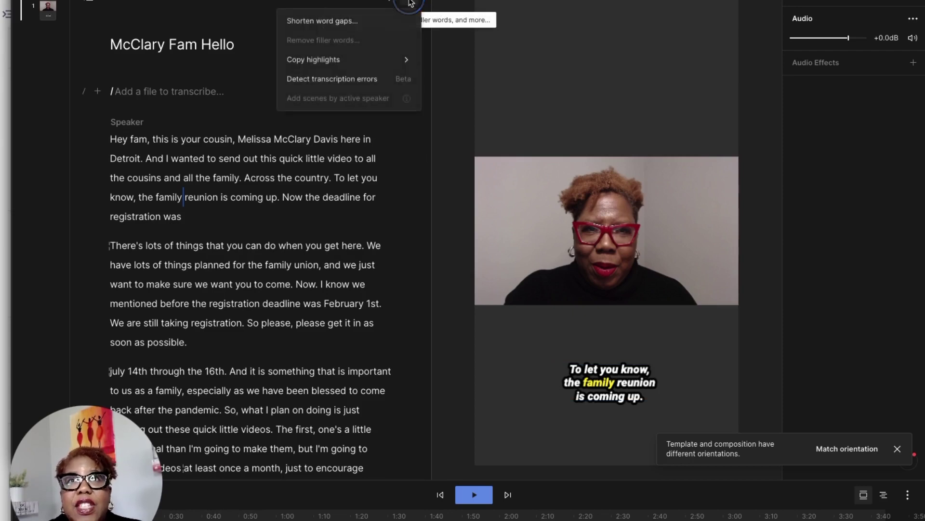
click(306, 163)
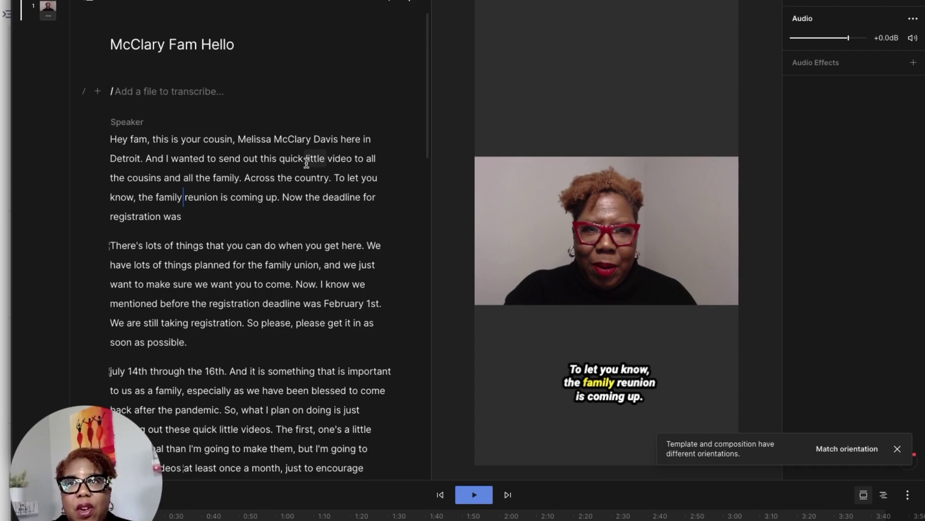
click(464, 3)
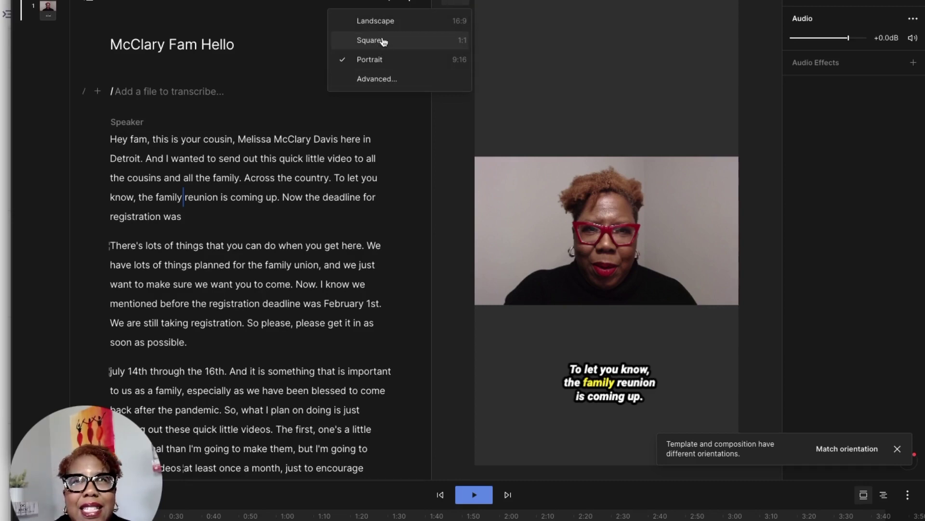
click(381, 21)
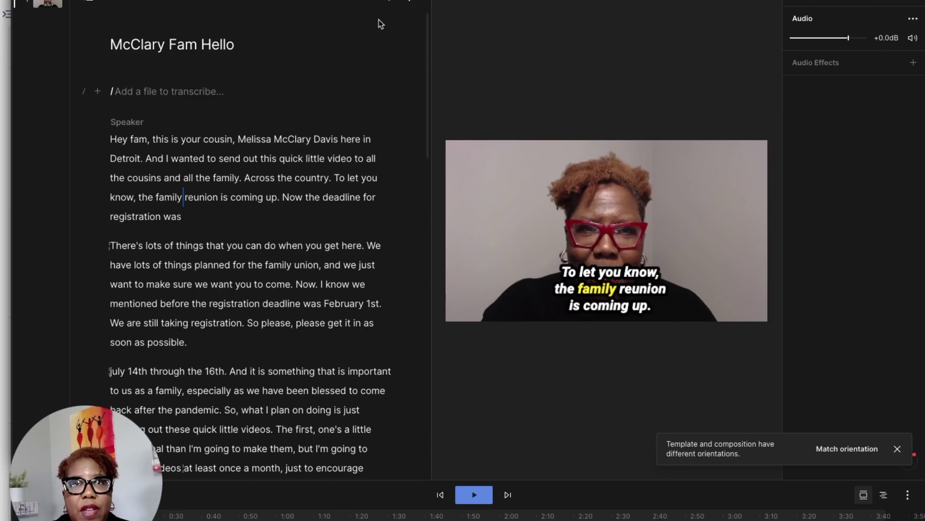
Drag the caption box corner inward to fit a couple of words, then centre it near the bottom
click(593, 289)
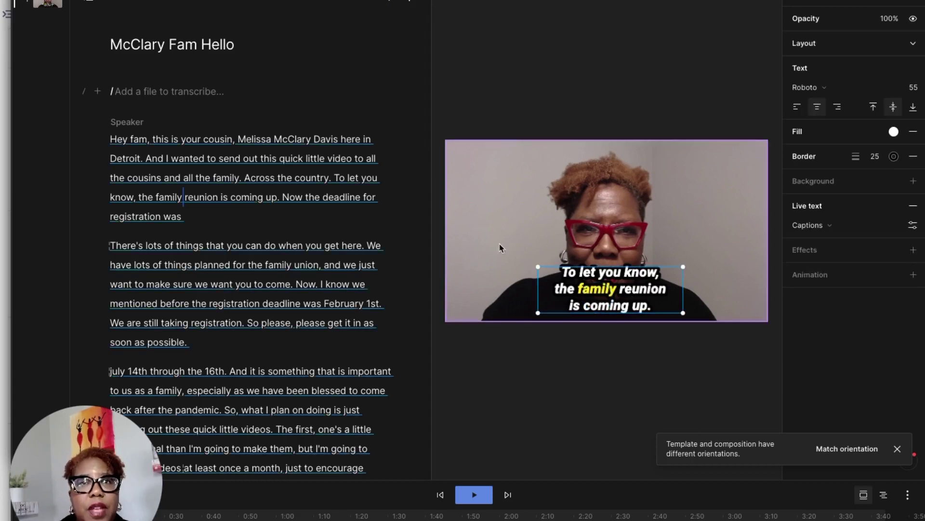
drag(537, 255, 593, 293)
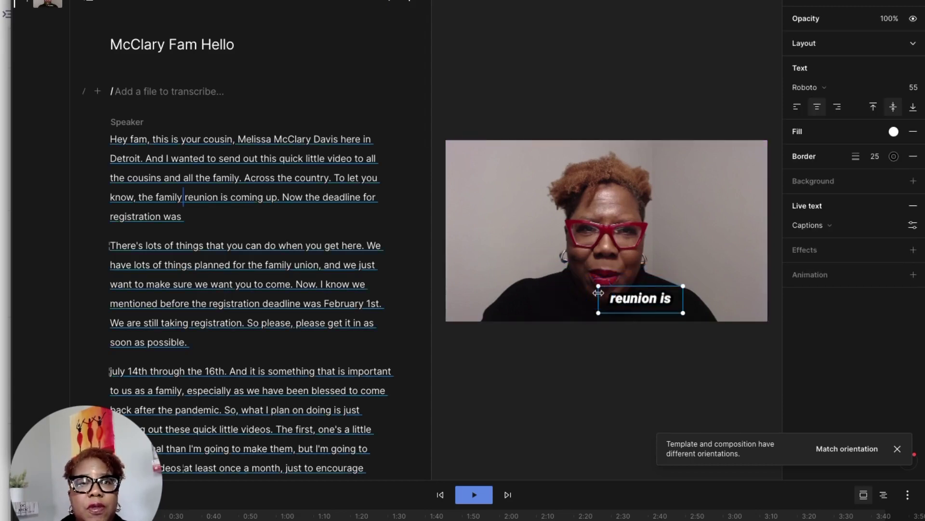
drag(656, 300, 629, 307)
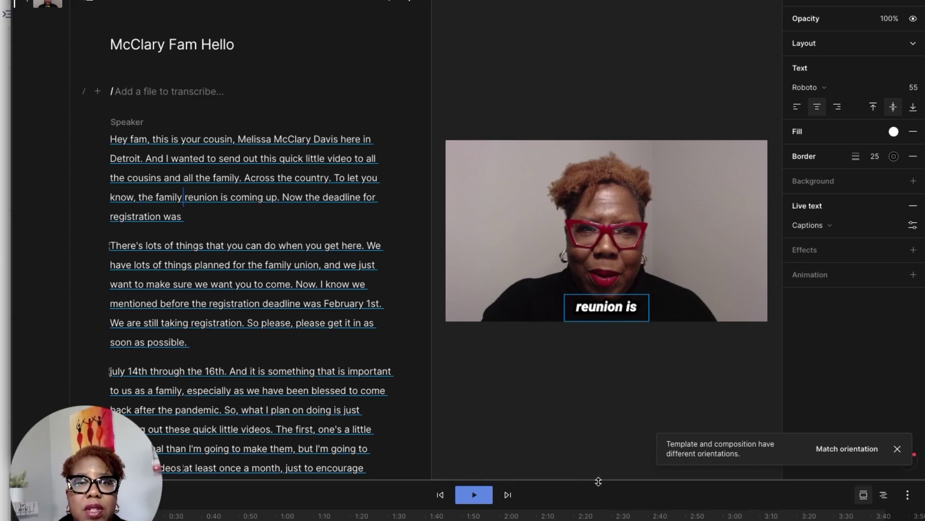
Expand the timeline below the preview and check the word 'family' in 'all the family'
drag(599, 480, 600, 337)
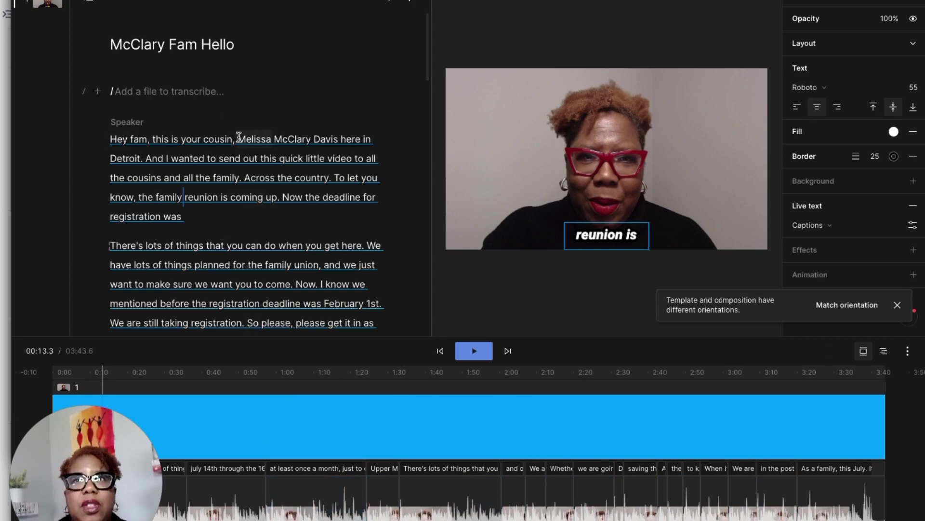
click(214, 174)
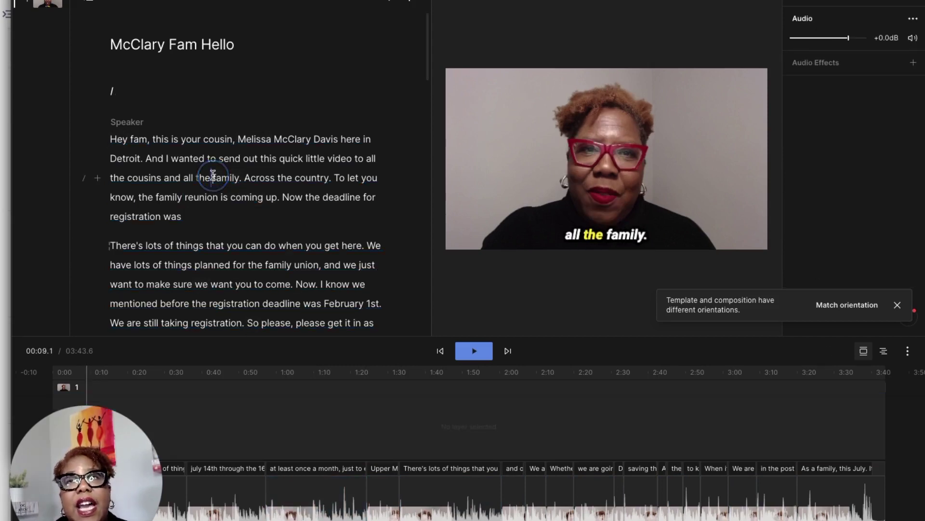
click(228, 176)
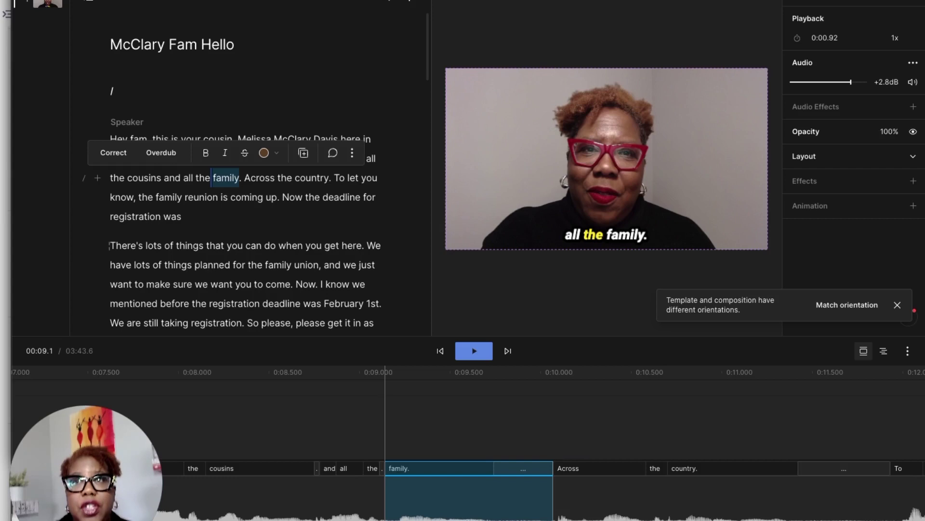
click(152, 160)
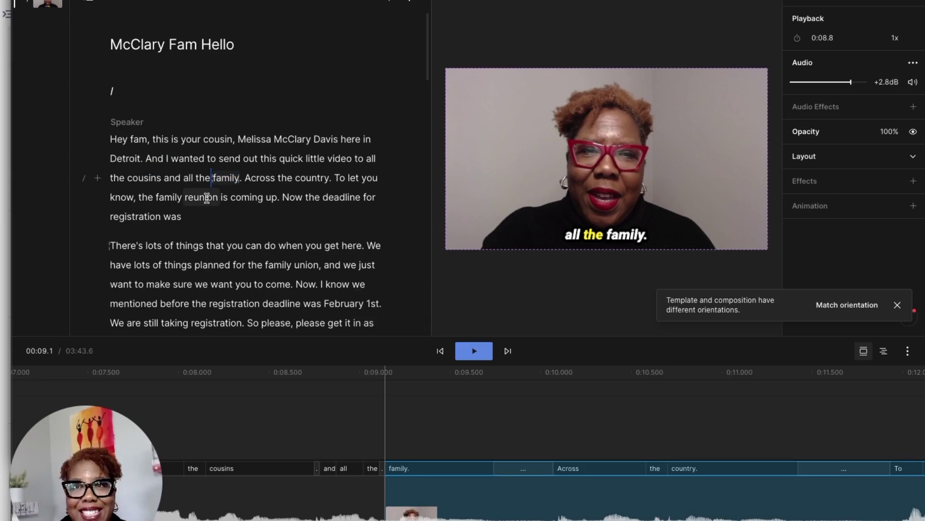
drag(212, 178, 237, 180)
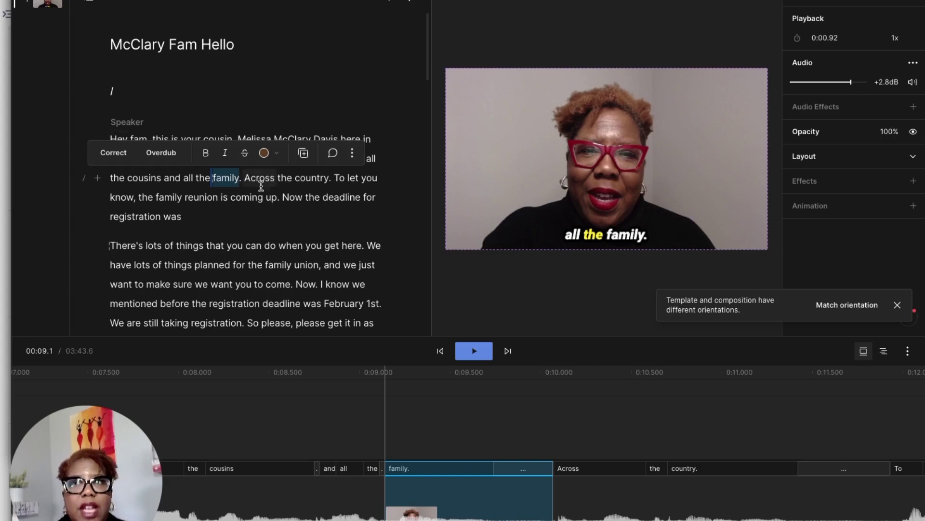
click(254, 212)
click(213, 177)
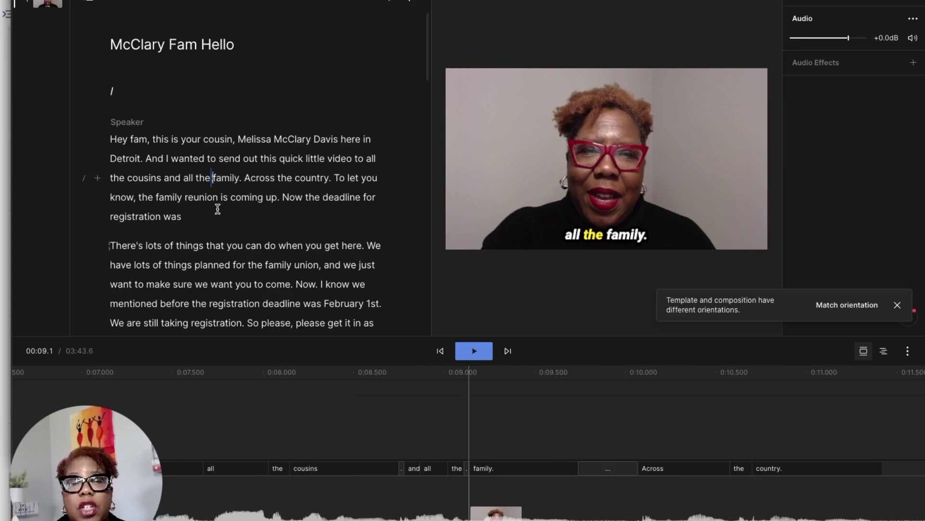
Correct the transcript word 'Renaissance' to 'Rencen' and check the updated caption on the video
scroll(201, 266, down, 4)
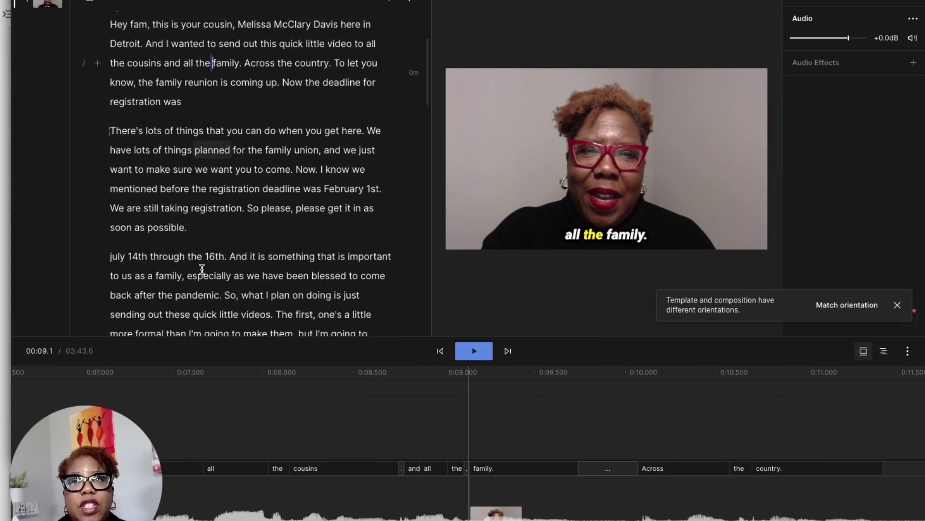
scroll(202, 269, down, 4)
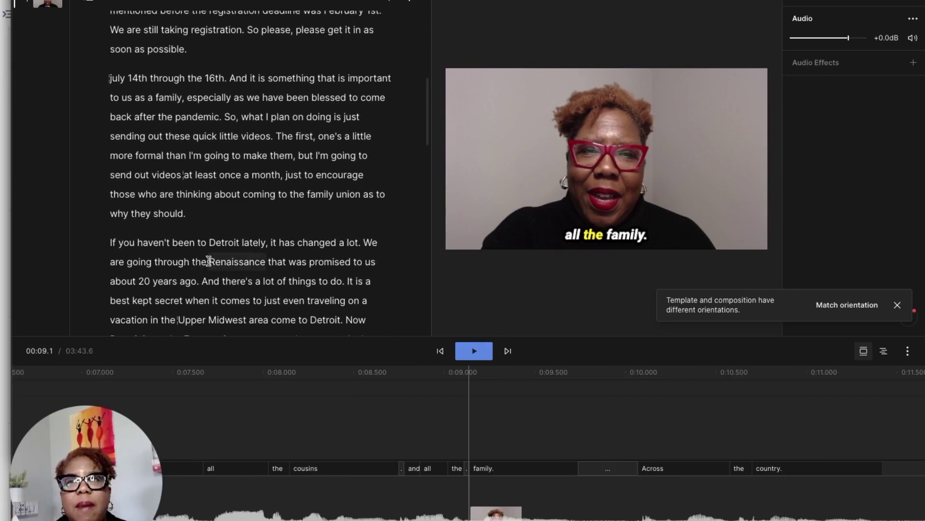
drag(207, 260, 264, 259)
click(124, 236)
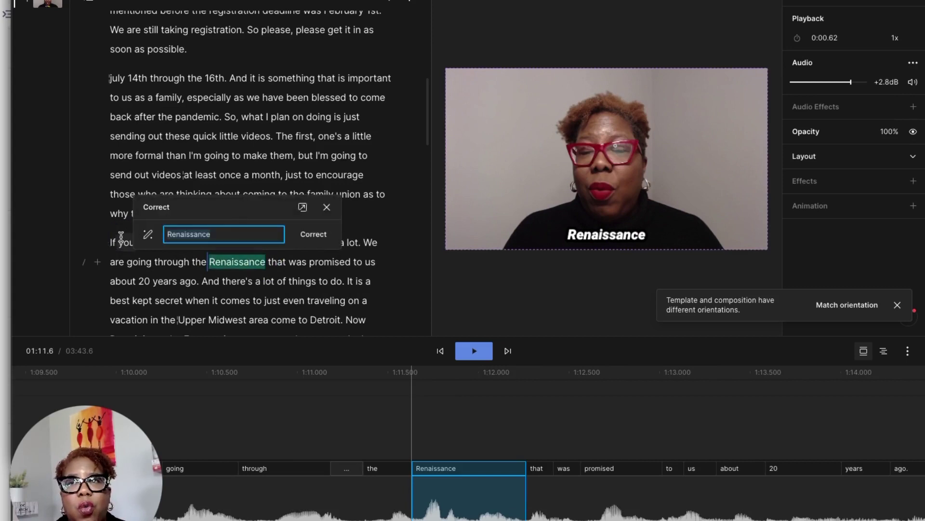
text(Rene)
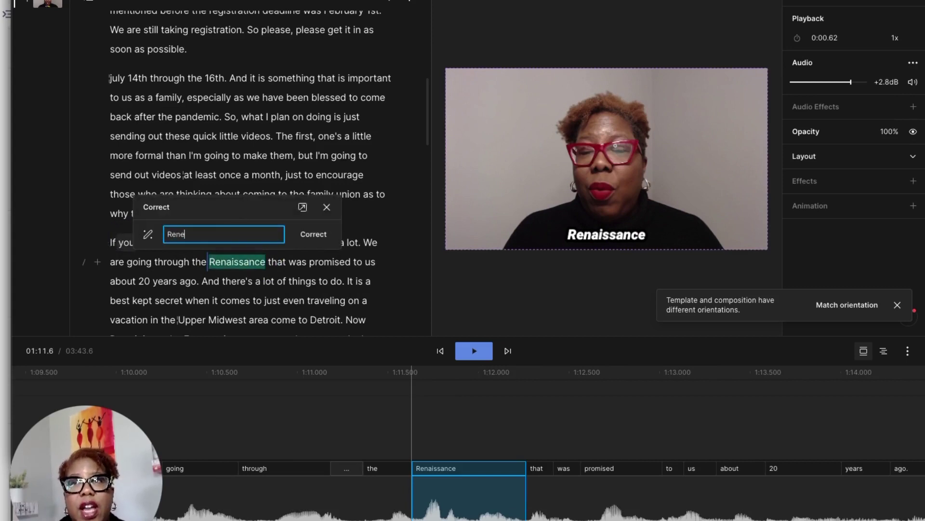
key(BackSpace)
text(Cen)
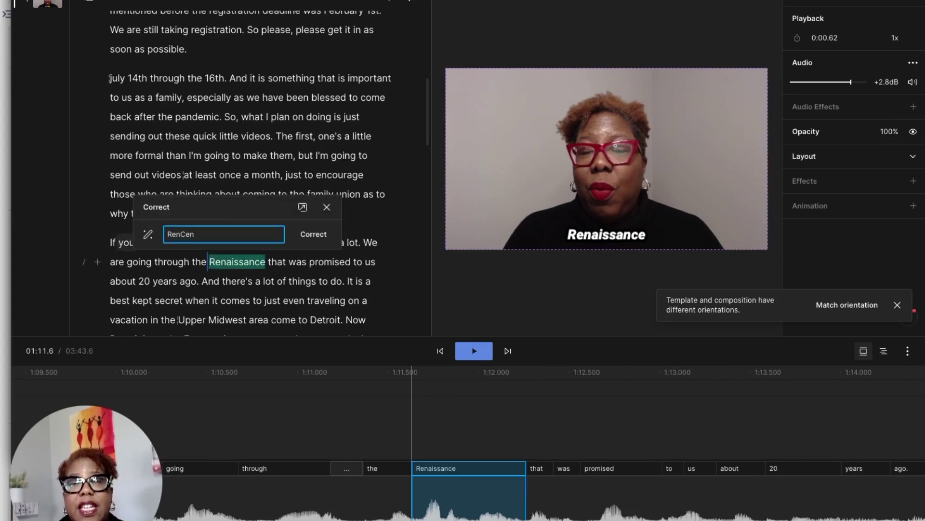
click(244, 277)
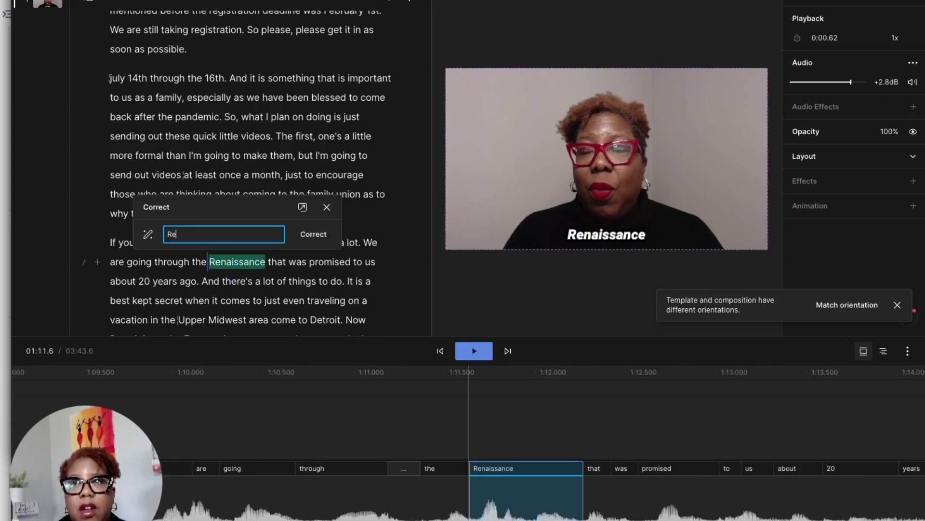
text(ncen)
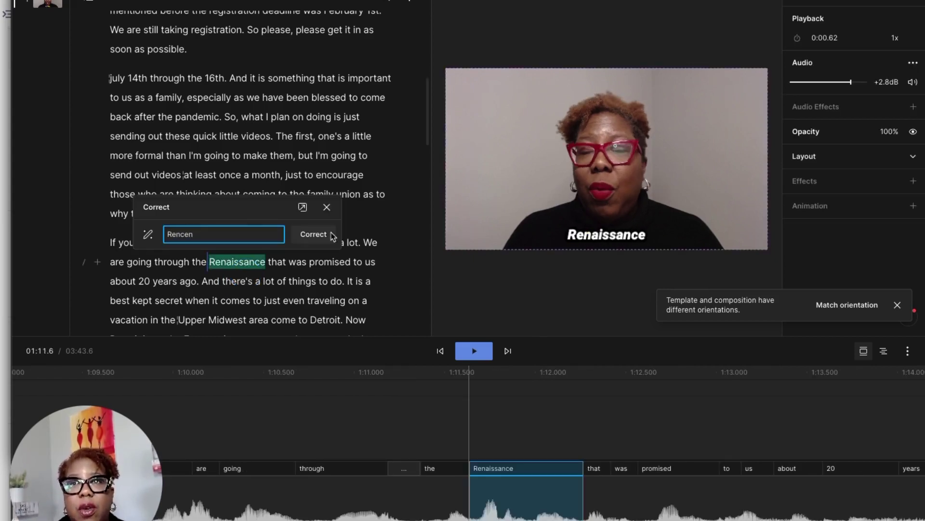
click(309, 234)
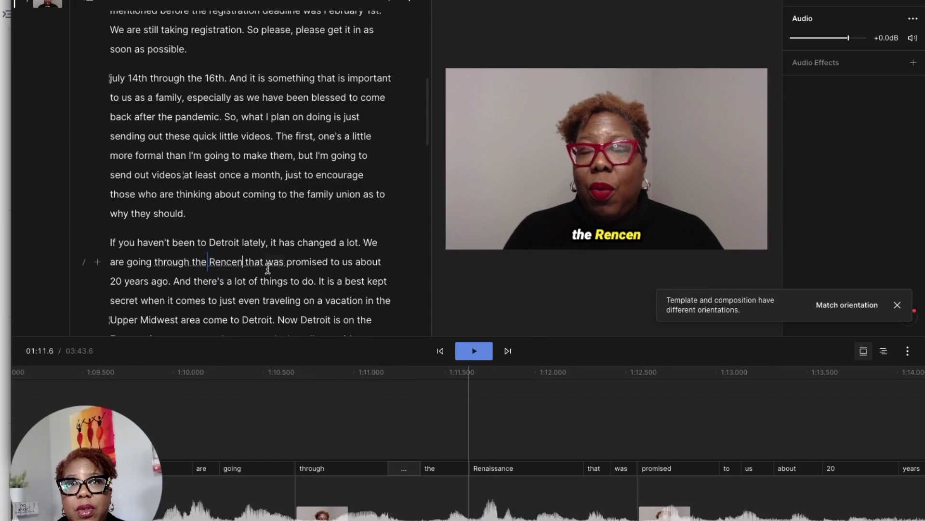
click(646, 261)
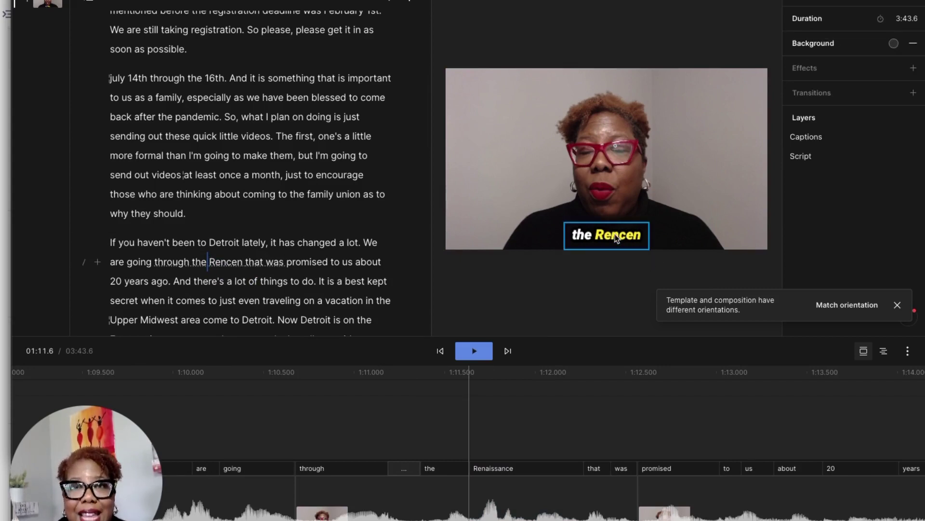